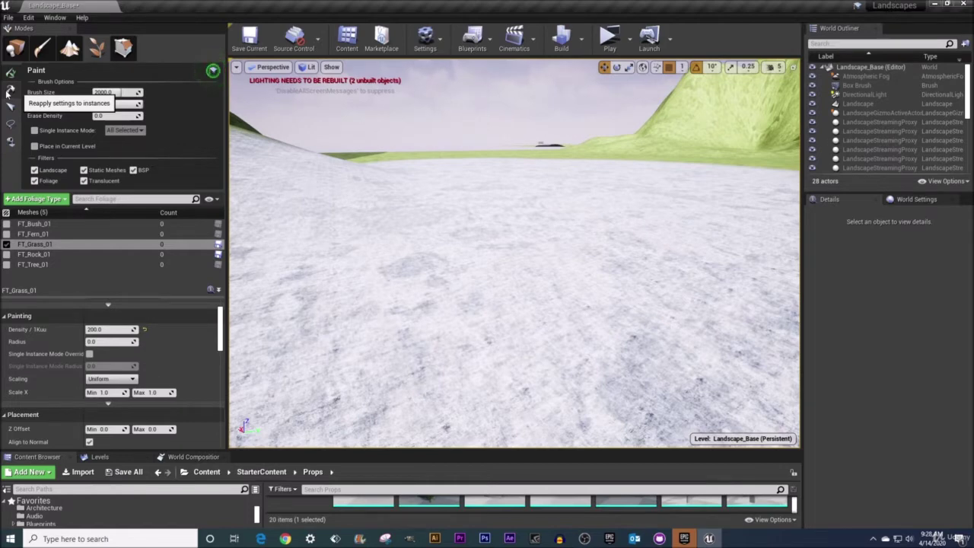
Step: Paint a large patch of FT_Grass_01 foliage across the snowy ground in front of the hills
{"action": "left_click", "coordinate": [34, 243]}
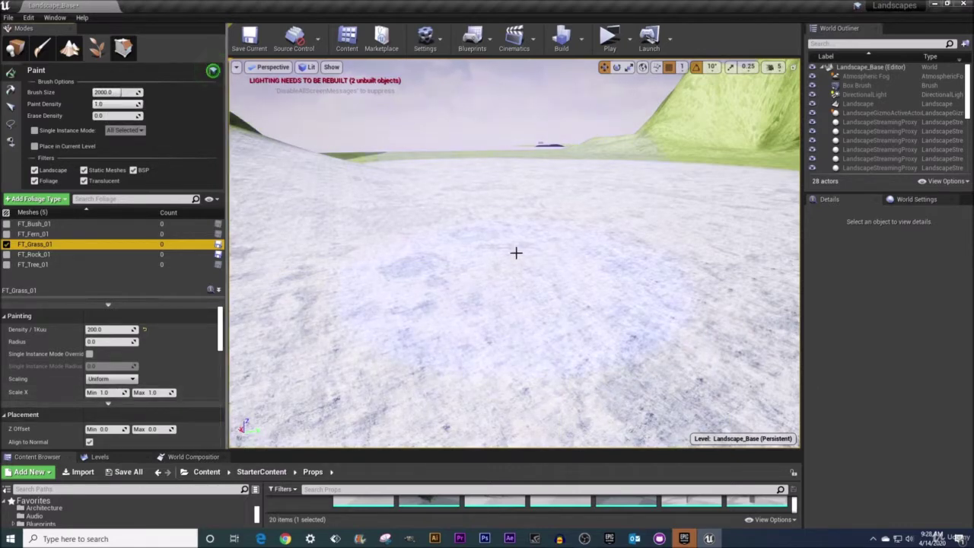
{"action": "mouse_move", "coordinate": [604, 228]}
{"action": "left_mouse_down"}
{"action": "mouse_move", "coordinate": [479, 213]}
{"action": "mouse_move", "coordinate": [620, 246]}
{"action": "mouse_move", "coordinate": [518, 297]}
{"action": "mouse_move", "coordinate": [570, 276]}
{"action": "mouse_move", "coordinate": [522, 206]}
{"action": "left_mouse_up"}
{"action": "left_click_drag", "start_coordinate": [631, 265], "coordinate": [567, 295]}
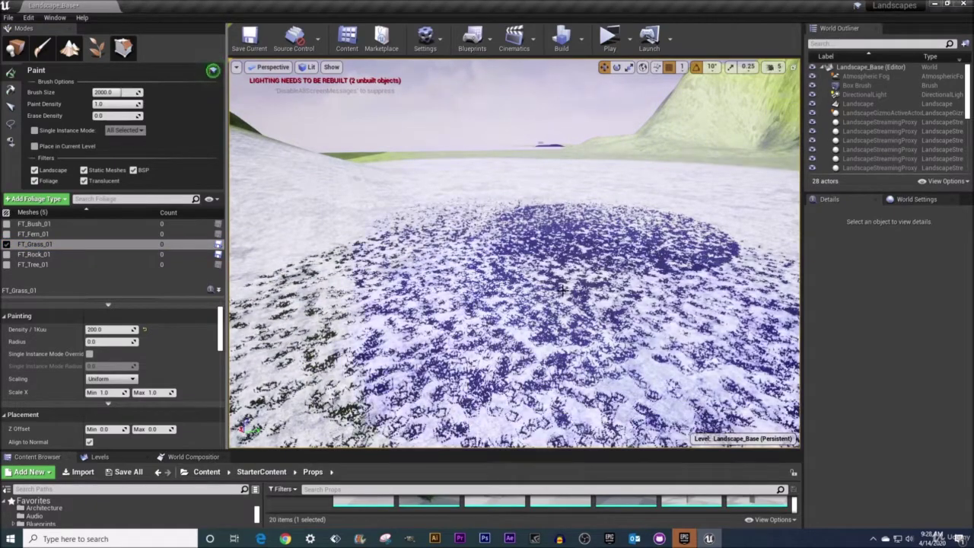
{"action": "mouse_move", "coordinate": [567, 295]}
{"action": "right_mouse_down"}
{"action": "mouse_move", "coordinate": [581, 328]}
{"action": "mouse_move", "coordinate": [576, 282]}
{"action": "right_mouse_up"}
{"action": "key", "text": "w"}
{"action": "key", "text": "w"}
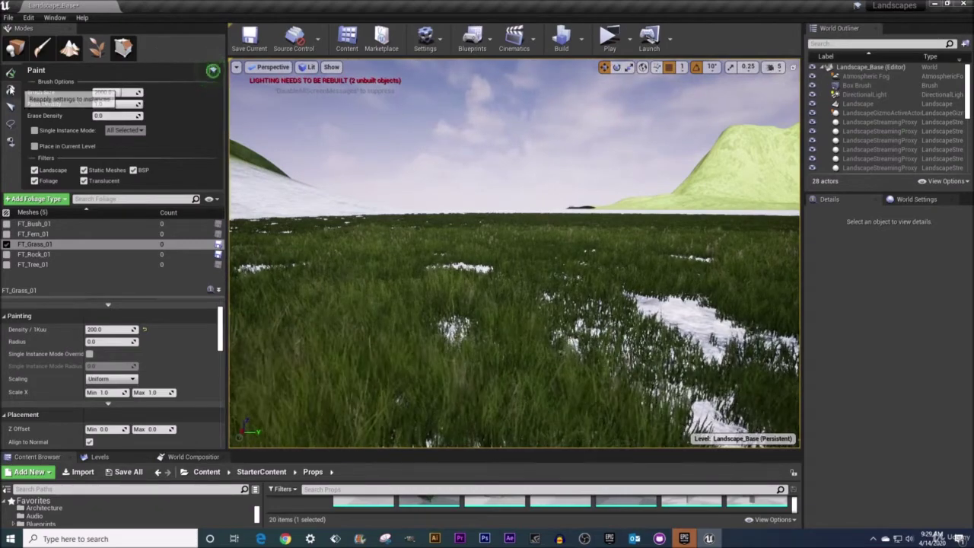
Step: Switch to the Reapply tool for FT_Grass_01 and include Scaling and Scale X, with the Scale X maximum set to 10
{"action": "left_click", "coordinate": [11, 90]}
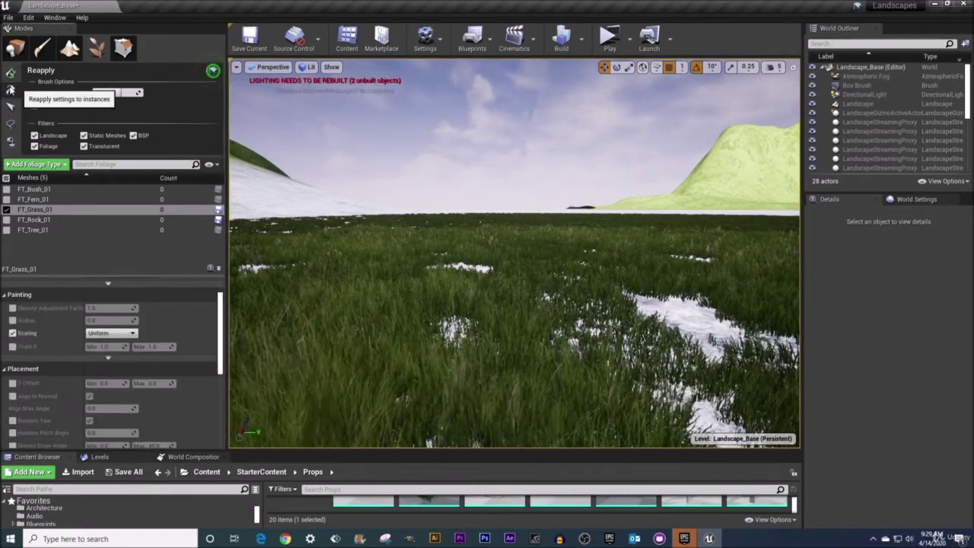
{"action": "left_click", "coordinate": [47, 209]}
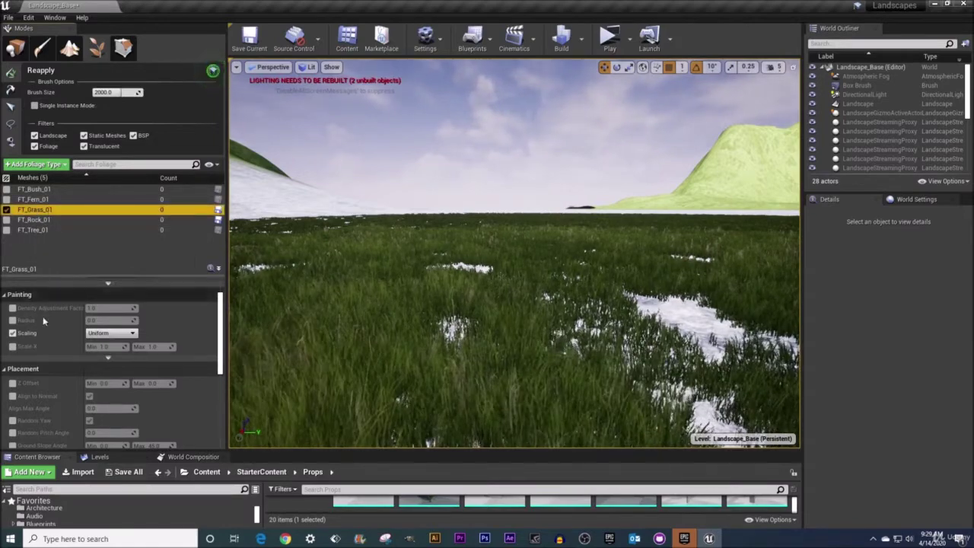
{"action": "left_click", "coordinate": [12, 333]}
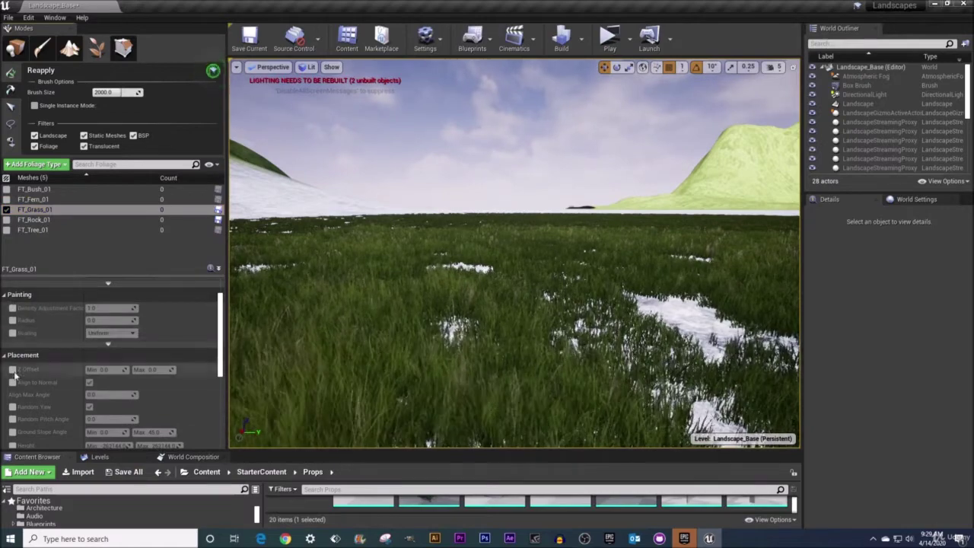
{"action": "scroll", "coordinate": [16, 380], "scroll_direction": "down", "scroll_amount": 3}
{"action": "scroll", "coordinate": [21, 407], "scroll_direction": "up", "scroll_amount": 4}
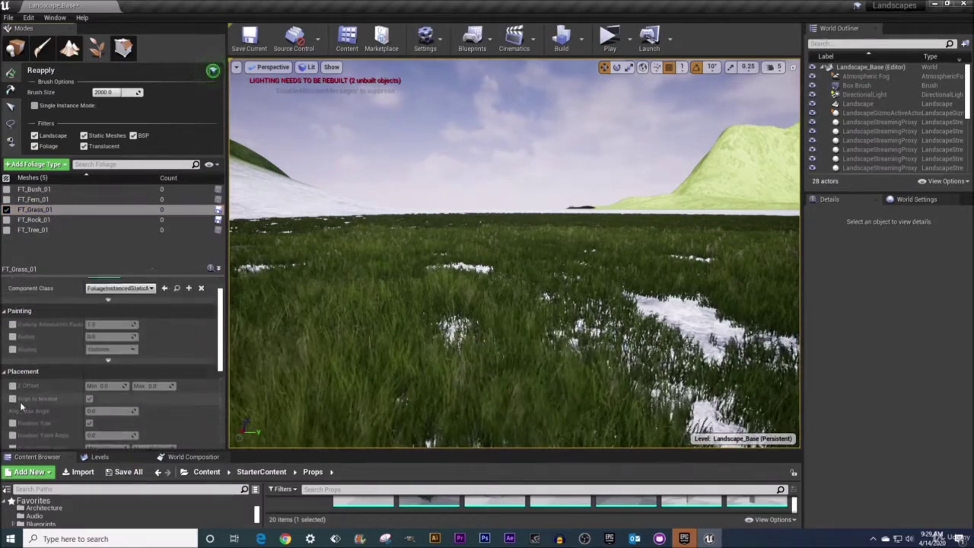
{"action": "scroll", "coordinate": [22, 407], "scroll_direction": "up", "scroll_amount": 1}
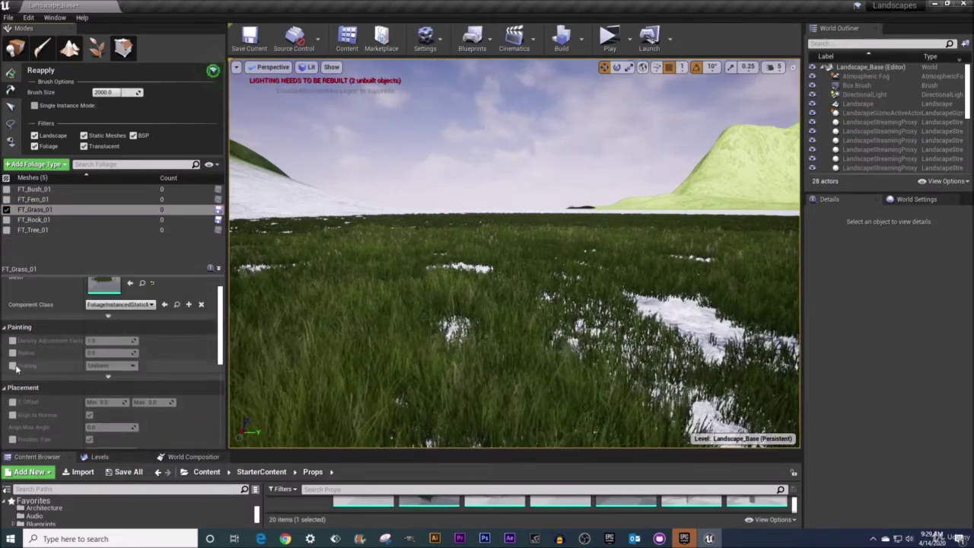
{"action": "left_click", "coordinate": [12, 366]}
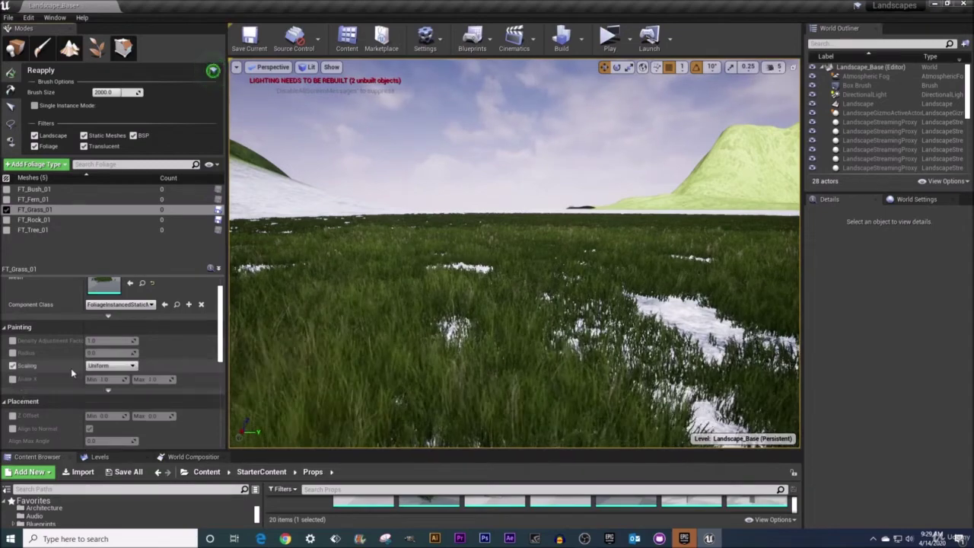
{"action": "left_click", "coordinate": [12, 379]}
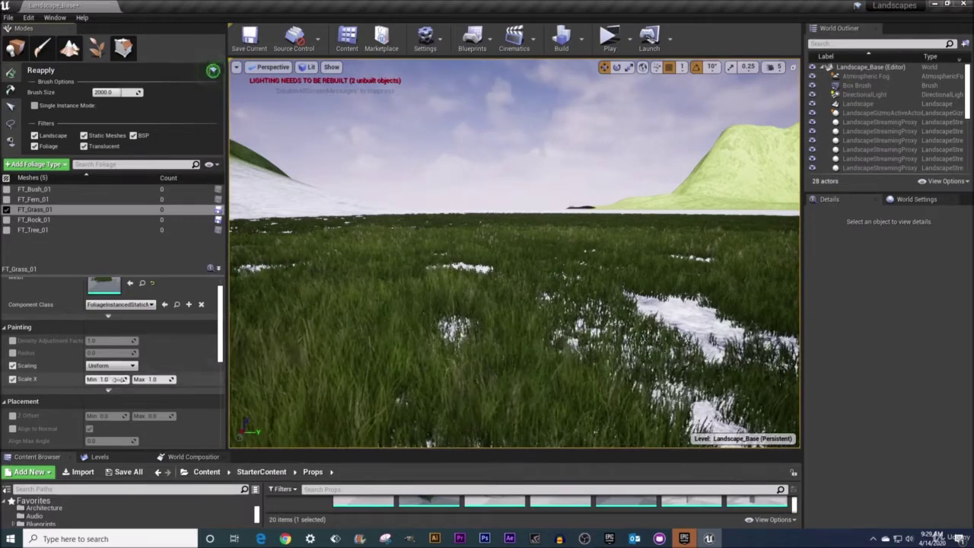
{"action": "left_click", "coordinate": [162, 379]}
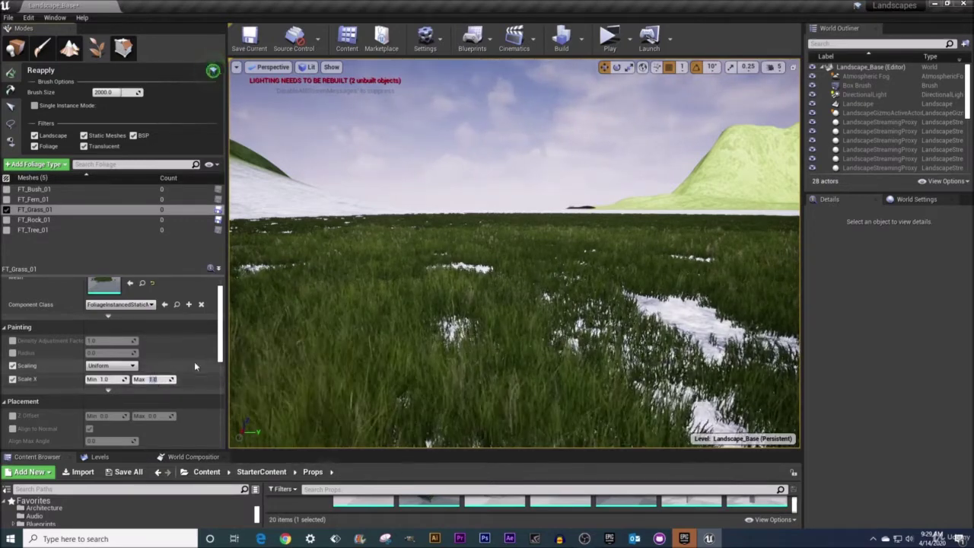
{"action": "type", "text": "10.0"}
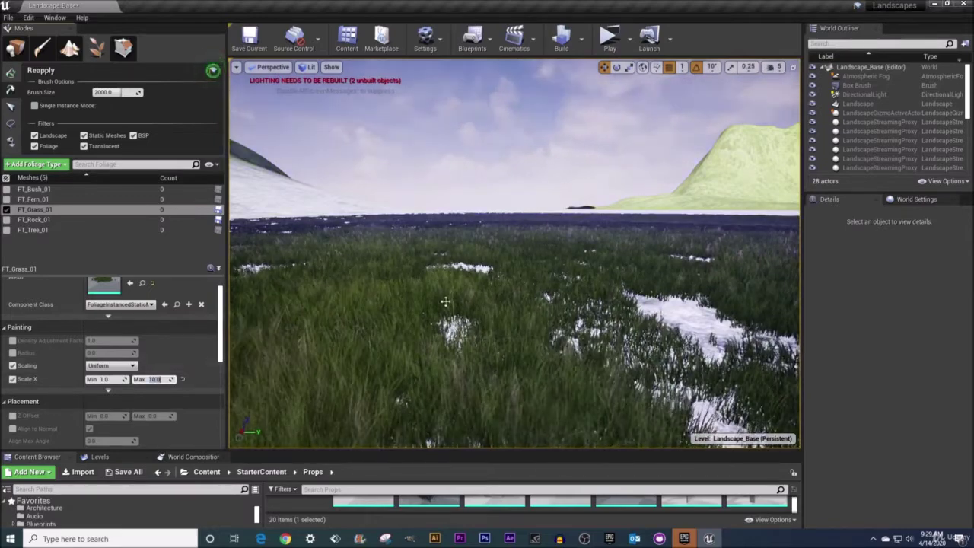
Step: Try reapplying the new scale to parts of the grass patch with a brush size of about 519, and undo the strokes
{"action": "key", "text": "s"}
{"action": "right_click_drag", "start_coordinate": [501, 246], "coordinate": [505, 216]}
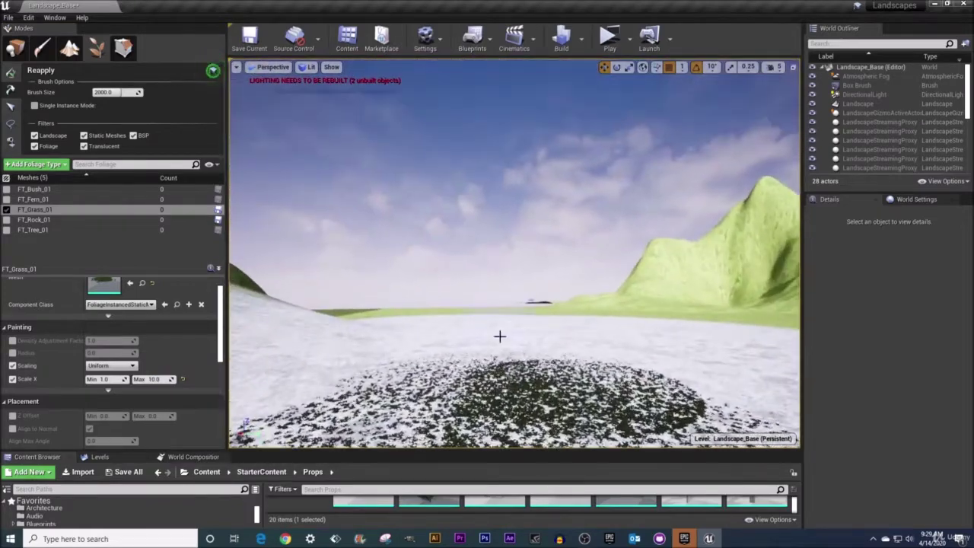
{"action": "mouse_move", "coordinate": [680, 360]}
{"action": "right_mouse_down"}
{"action": "mouse_move", "coordinate": [708, 362]}
{"action": "mouse_move", "coordinate": [682, 365]}
{"action": "right_mouse_up"}
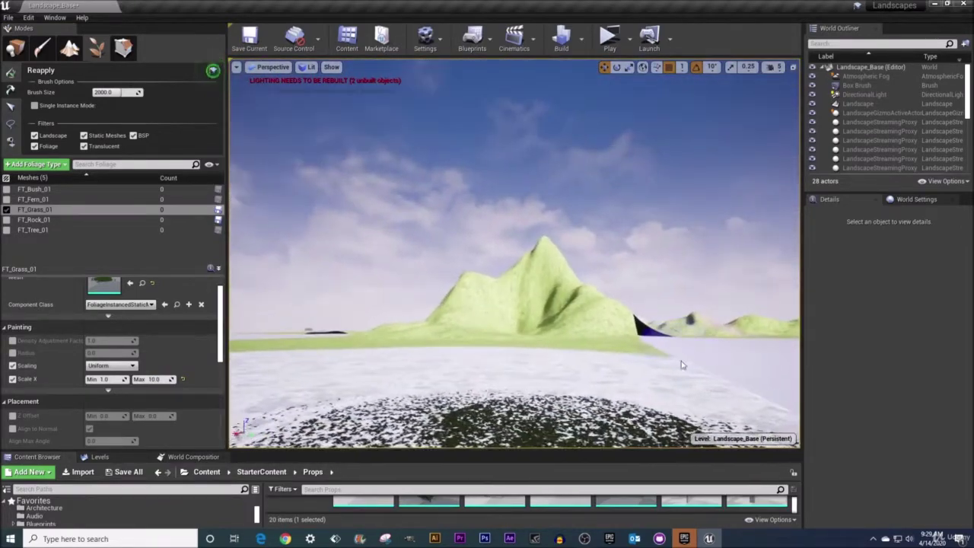
{"action": "right_click_drag", "start_coordinate": [472, 430], "coordinate": [245, 448]}
{"action": "right_click_drag", "start_coordinate": [469, 305], "coordinate": [382, 327]}
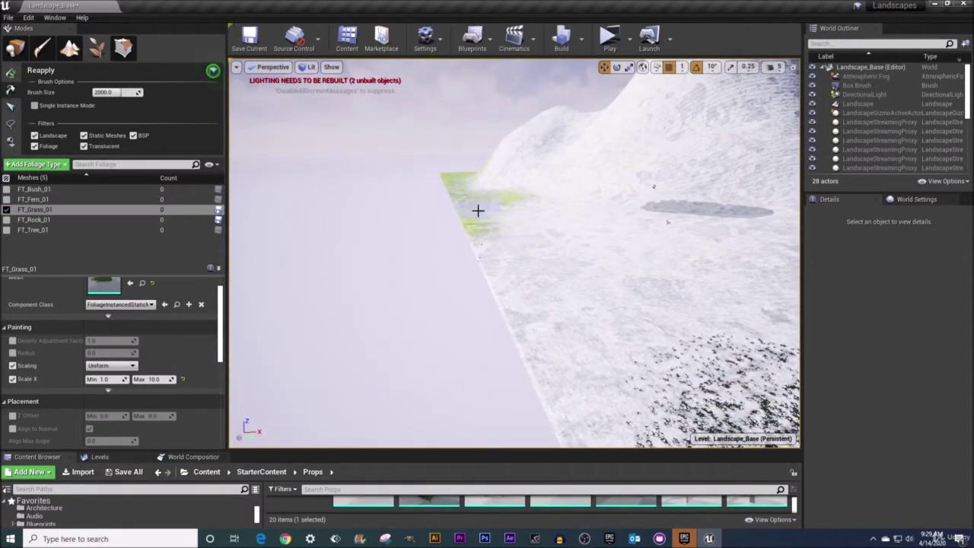
{"action": "right_click_drag", "start_coordinate": [477, 210], "coordinate": [563, 200]}
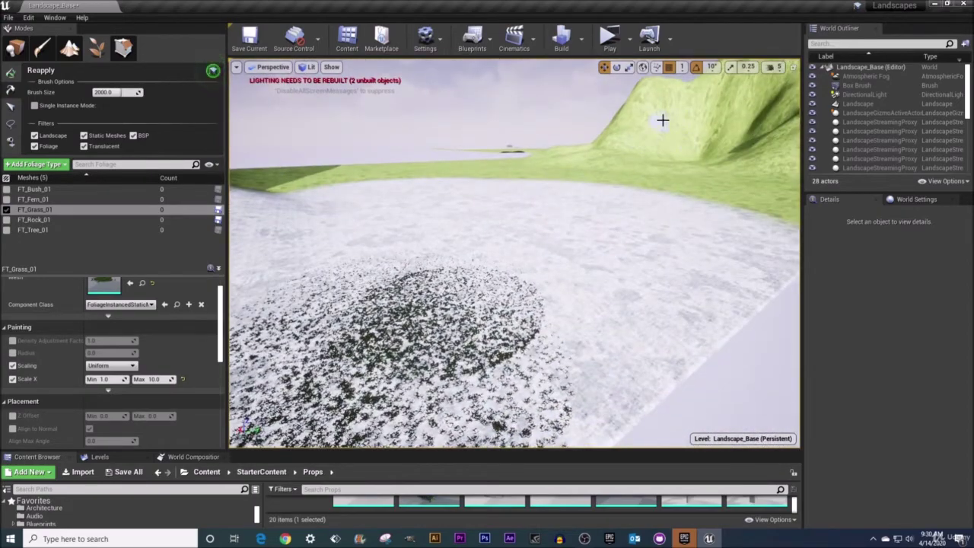
{"action": "mouse_move", "coordinate": [506, 257]}
{"action": "right_mouse_down"}
{"action": "mouse_move", "coordinate": [491, 303]}
{"action": "mouse_move", "coordinate": [411, 378]}
{"action": "mouse_move", "coordinate": [428, 335]}
{"action": "right_mouse_up"}
{"action": "key", "text": "w"}
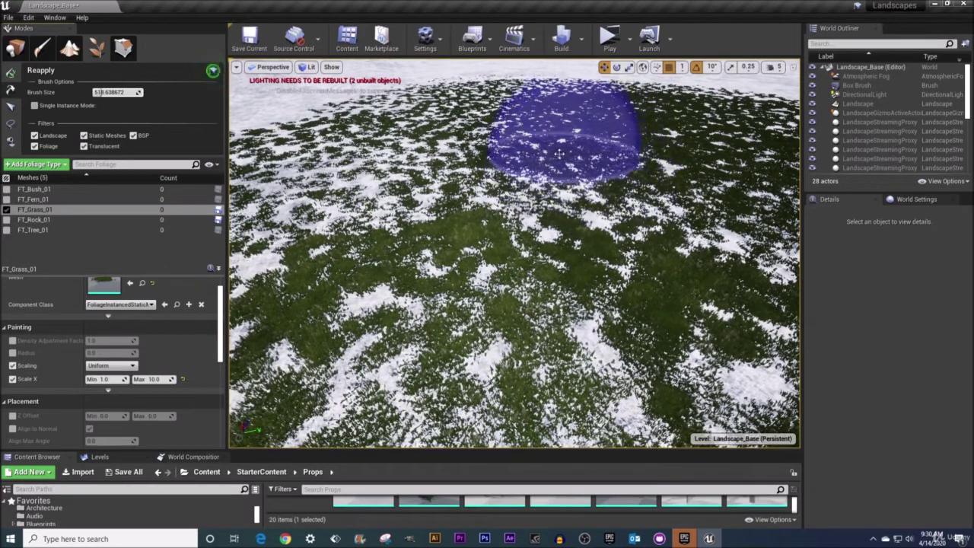
{"action": "mouse_move", "coordinate": [473, 135]}
{"action": "left_mouse_down"}
{"action": "mouse_move", "coordinate": [513, 145]}
{"action": "mouse_move", "coordinate": [535, 194]}
{"action": "mouse_move", "coordinate": [526, 201]}
{"action": "mouse_move", "coordinate": [549, 196]}
{"action": "left_mouse_up"}
{"action": "scroll", "coordinate": [549, 196], "scroll_direction": "down", "scroll_amount": 10}
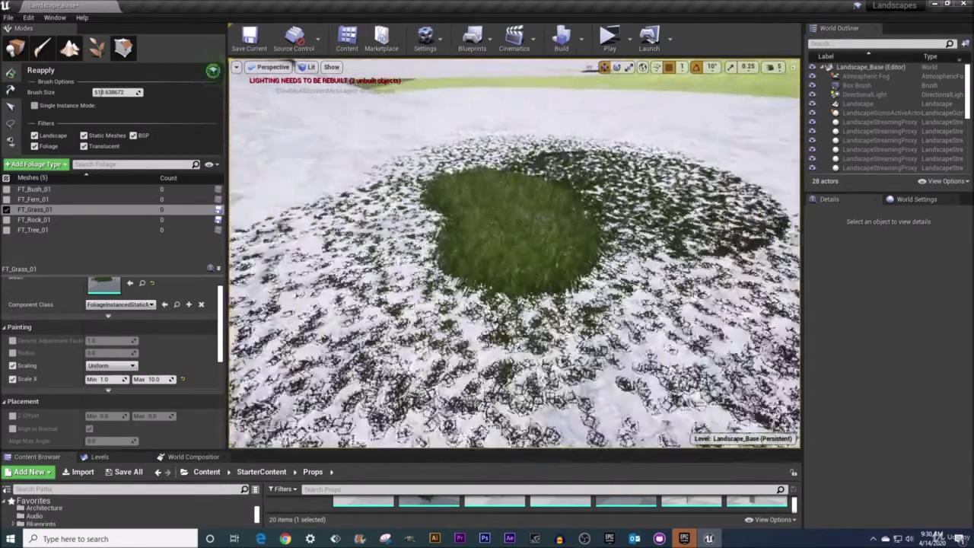
{"action": "mouse_move", "coordinate": [503, 257]}
{"action": "left_mouse_down"}
{"action": "mouse_move", "coordinate": [487, 285]}
{"action": "mouse_move", "coordinate": [449, 298]}
{"action": "mouse_move", "coordinate": [427, 321]}
{"action": "mouse_move", "coordinate": [403, 300]}
{"action": "mouse_move", "coordinate": [511, 230]}
{"action": "left_mouse_up"}
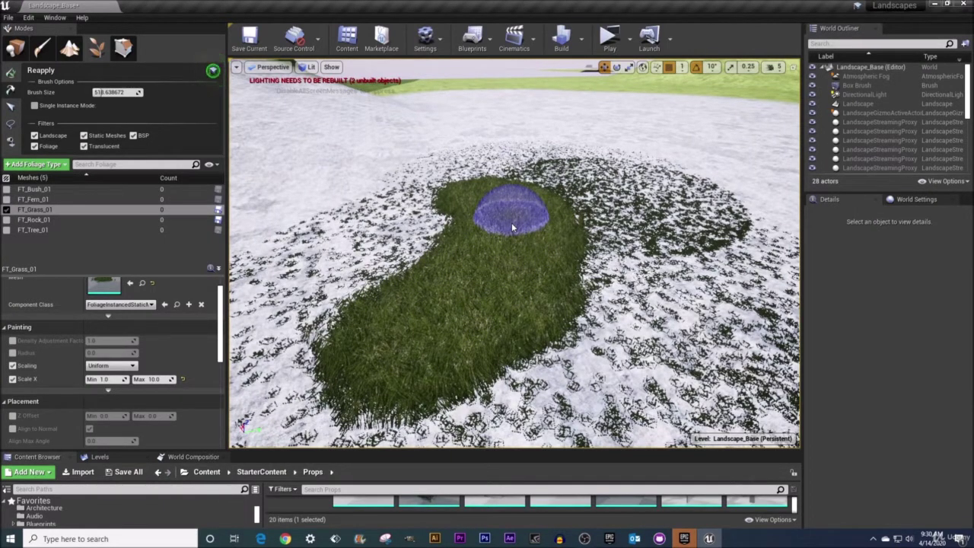
{"action": "key", "text": "ctrl+z"}
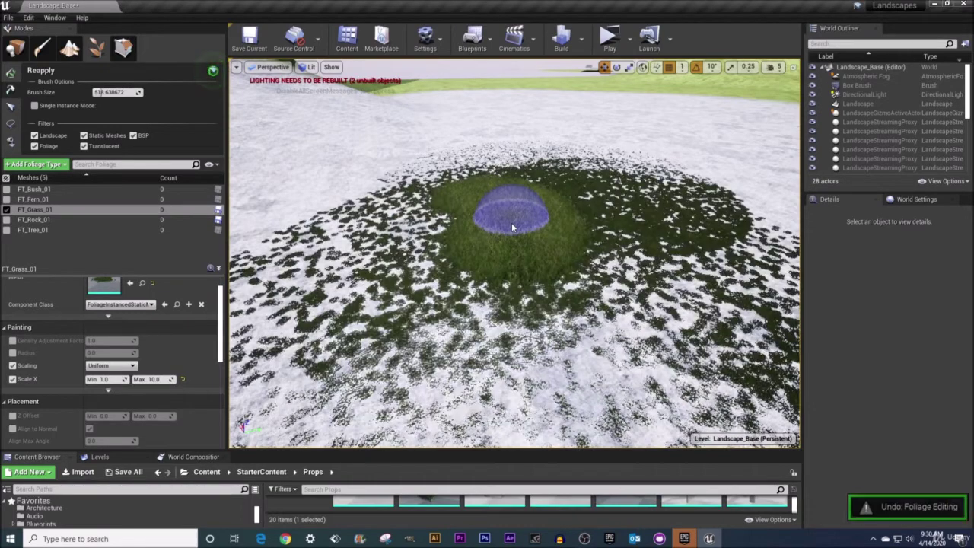
{"action": "key", "text": "ctrl+z"}
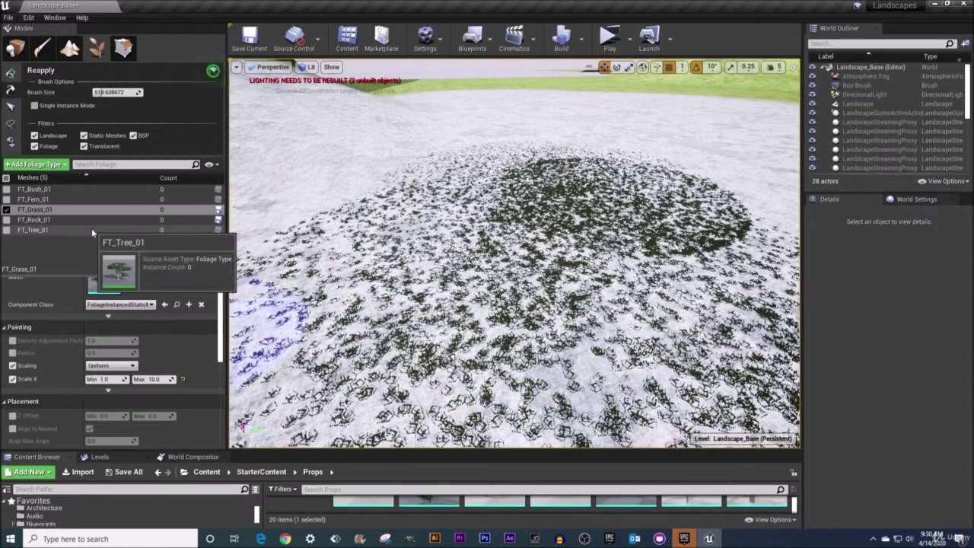
Step: Erase all the painted grass with the Paint tool at a brush size of about 2301
{"action": "left_click", "coordinate": [10, 72]}
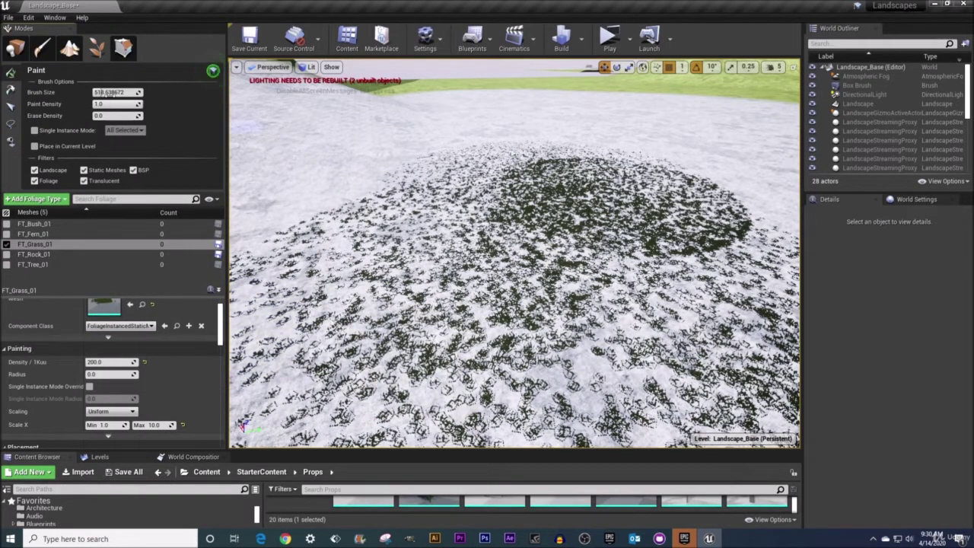
{"action": "left_click_drag", "start_coordinate": [122, 92], "coordinate": [124, 92]}
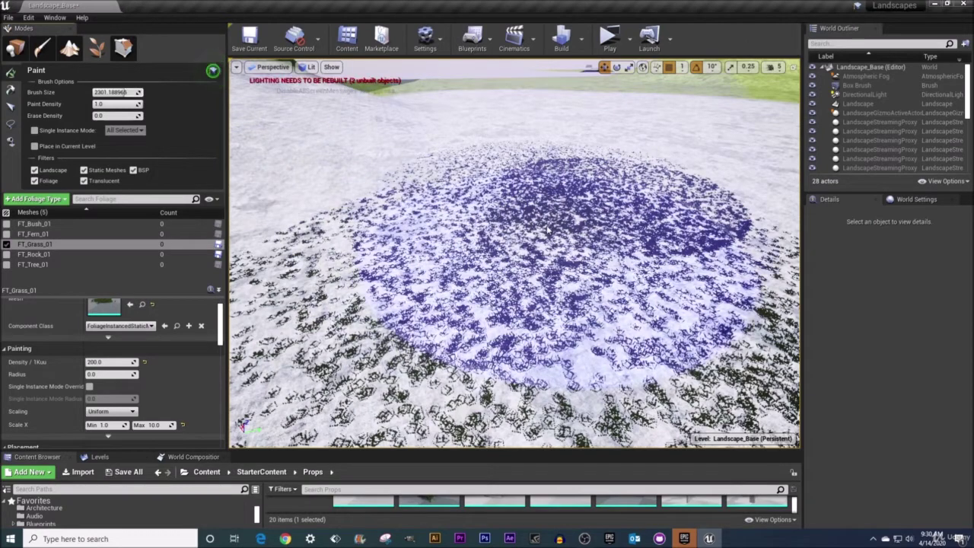
{"action": "mouse_move", "coordinate": [571, 142]}
{"action": "left_mouse_down", "text": "shift"}
{"action": "mouse_move", "coordinate": [266, 341]}
{"action": "mouse_move", "coordinate": [743, 216]}
{"action": "mouse_move", "coordinate": [749, 330]}
{"action": "left_mouse_up", "text": "shift"}
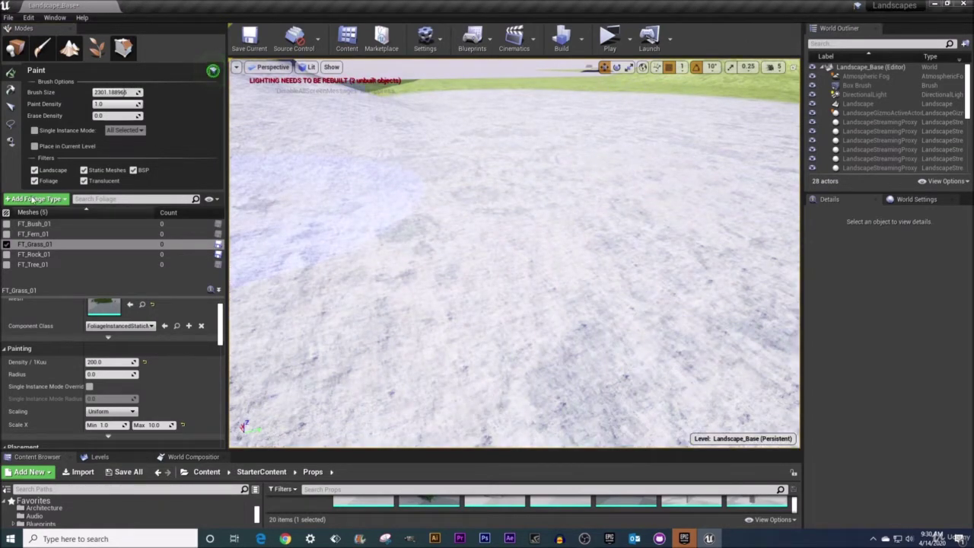
Step: Make FT_Rock_01 the only active foliage type and set its density to 1
{"action": "left_click", "coordinate": [15, 254]}
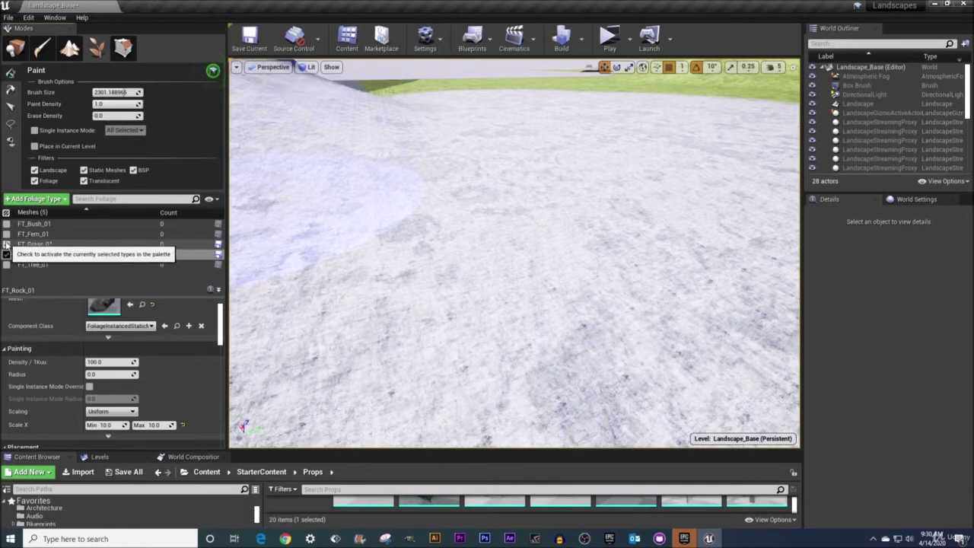
{"action": "left_click", "coordinate": [39, 254]}
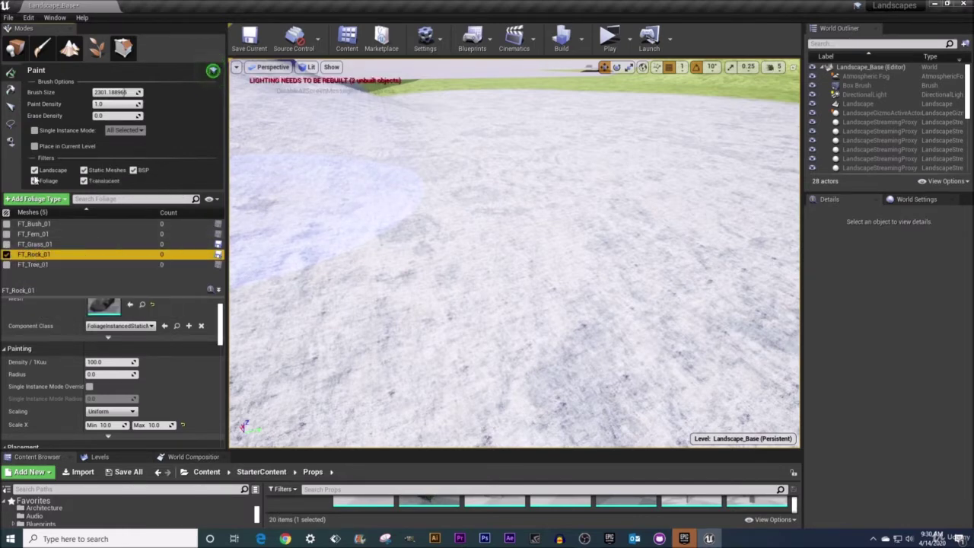
{"action": "left_click", "coordinate": [114, 361]}
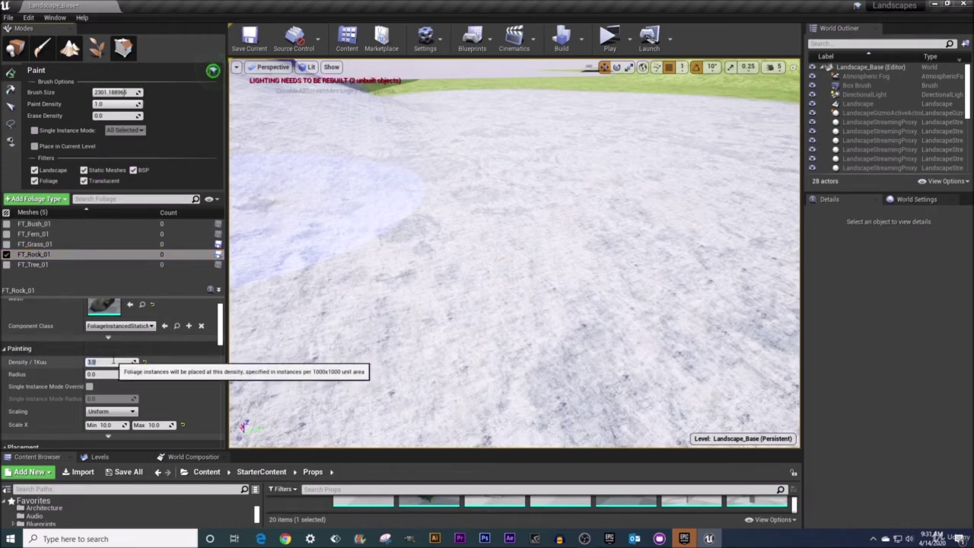
Step: Undo a trial rock placement, reset the rock's Scale X to 1.0 and scatter rocks across the snowy ground
{"action": "left_click", "coordinate": [586, 209]}
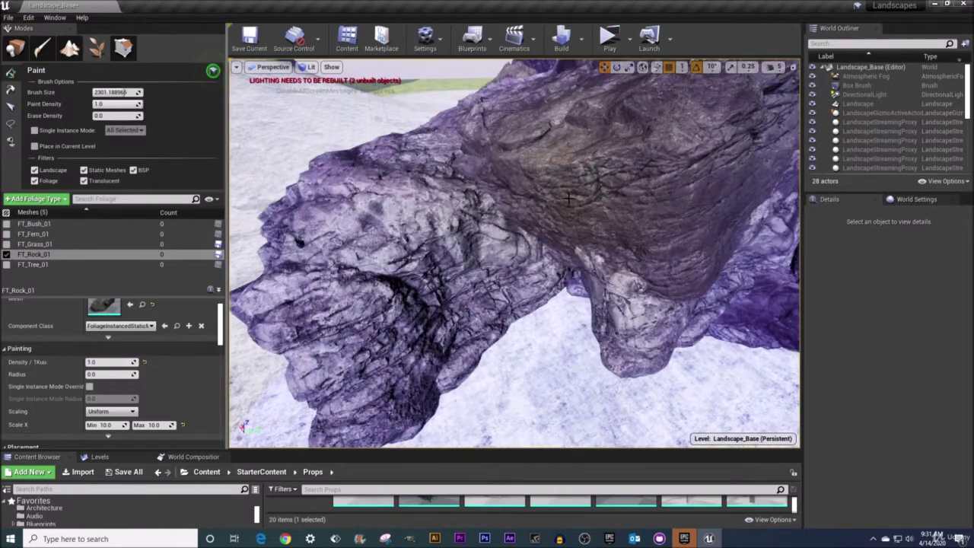
{"action": "key", "text": "ctrl+z"}
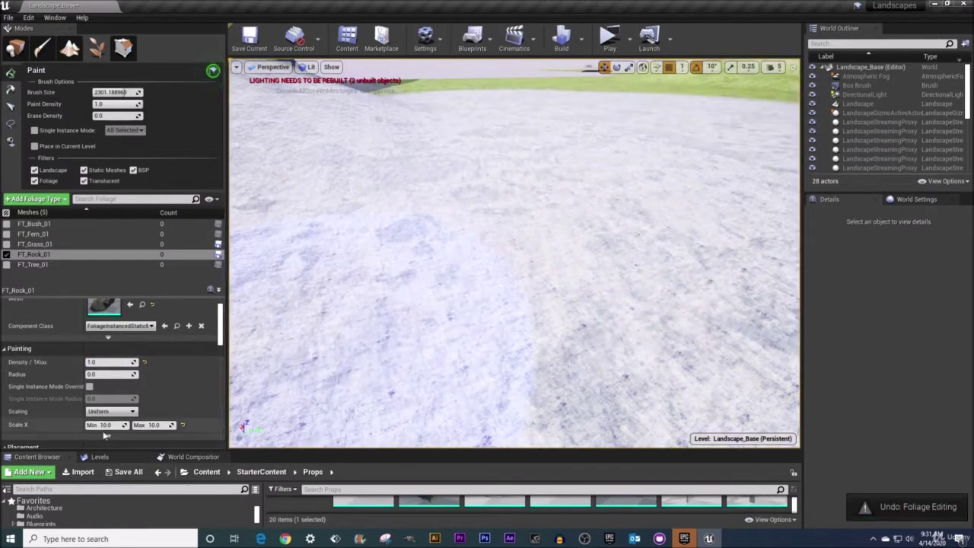
{"action": "left_click", "coordinate": [183, 424]}
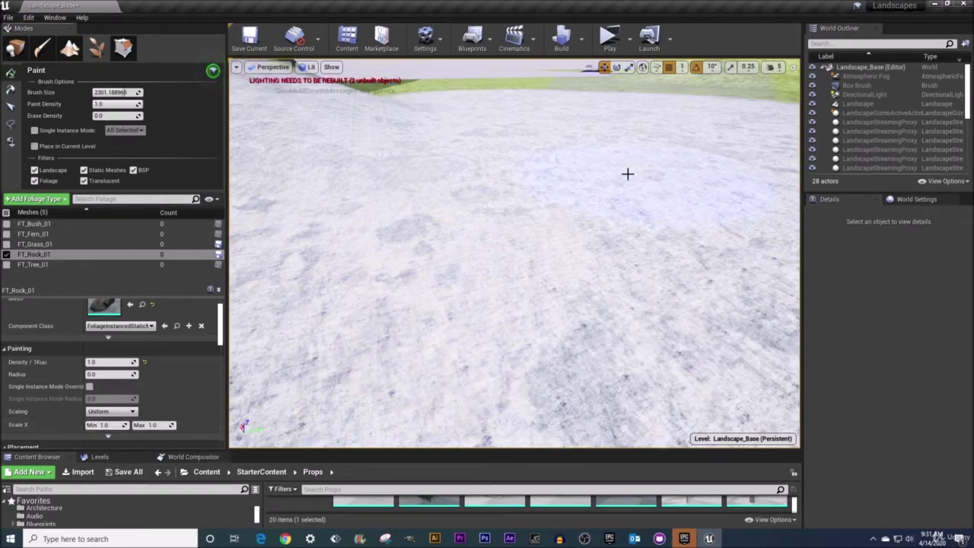
{"action": "mouse_move", "coordinate": [626, 174]}
{"action": "left_mouse_down"}
{"action": "mouse_move", "coordinate": [547, 223]}
{"action": "mouse_move", "coordinate": [483, 244]}
{"action": "mouse_move", "coordinate": [480, 157]}
{"action": "mouse_move", "coordinate": [593, 204]}
{"action": "mouse_move", "coordinate": [650, 245]}
{"action": "left_mouse_up"}
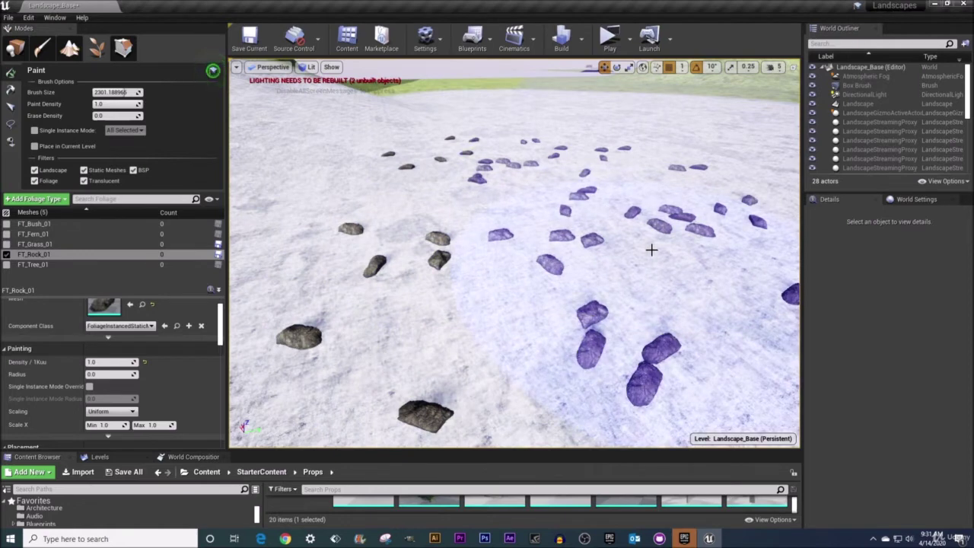
Step: Switch to the Reapply tool for FT_Rock_01, include Random Yaw among the reapplied settings and turn its value off
{"action": "left_click", "coordinate": [10, 91]}
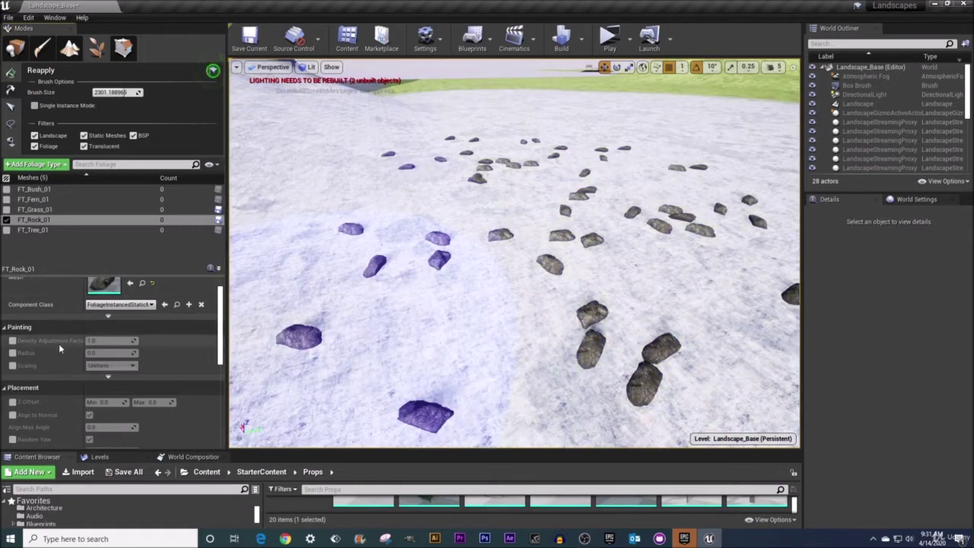
{"action": "scroll", "coordinate": [59, 343], "scroll_direction": "down", "scroll_amount": 2}
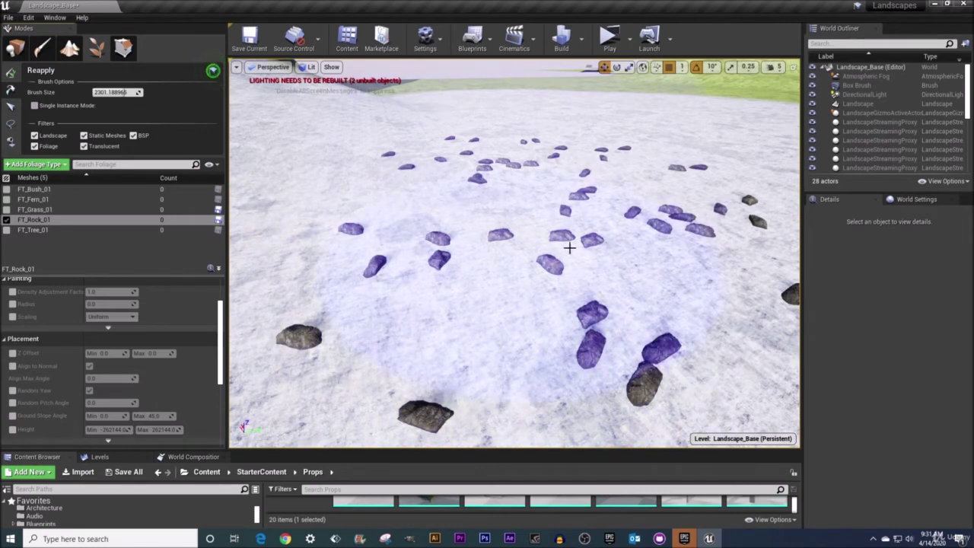
{"action": "left_click", "coordinate": [12, 390]}
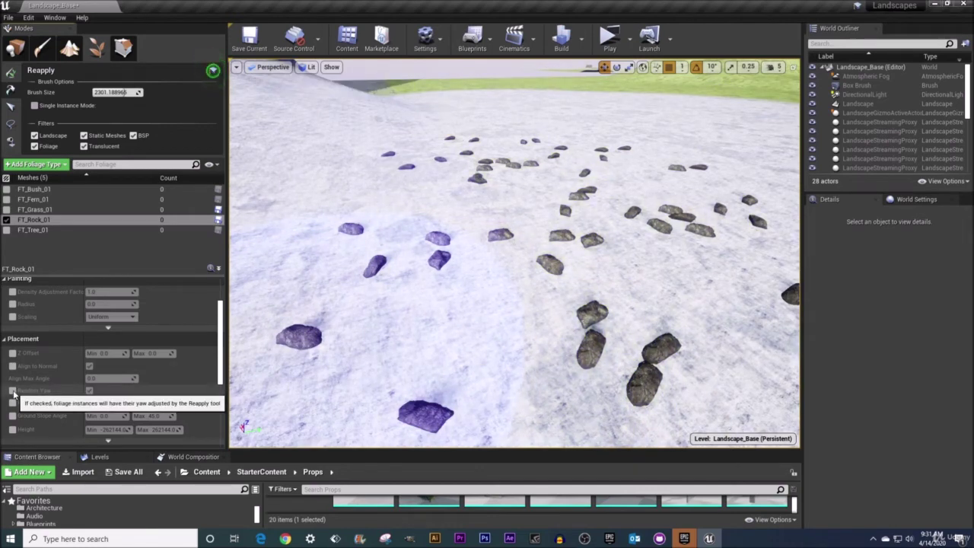
{"action": "left_click", "coordinate": [90, 390]}
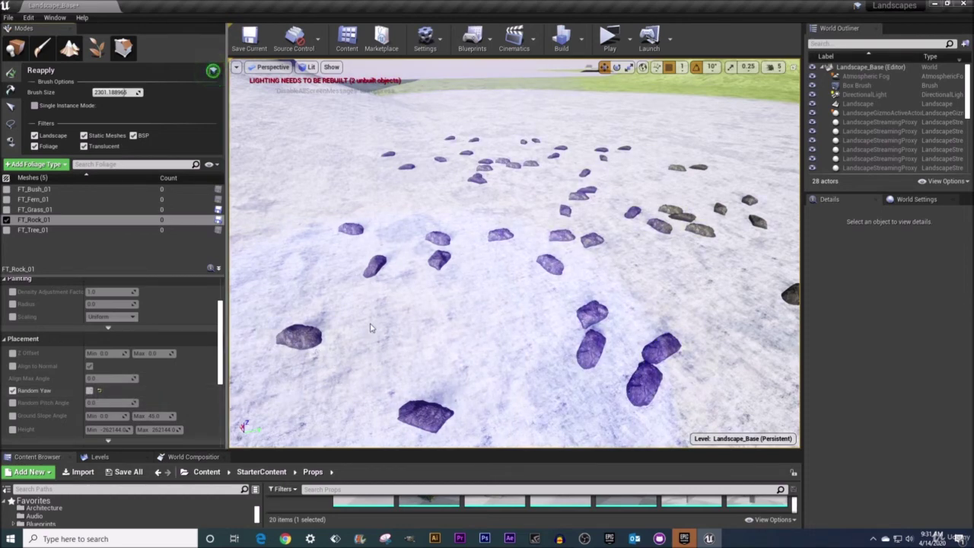
Step: Brush the Reapply tool over all the scattered rocks so they take on the disabled Random Yaw setting
{"action": "left_click_drag", "start_coordinate": [371, 328], "coordinate": [442, 166]}
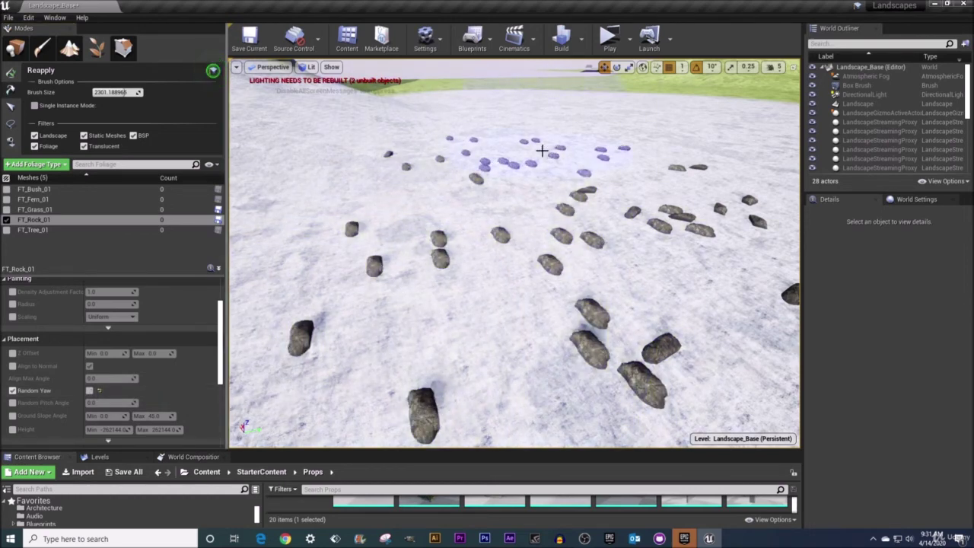
{"action": "mouse_move", "coordinate": [542, 151]}
{"action": "left_mouse_down"}
{"action": "mouse_move", "coordinate": [611, 233]}
{"action": "mouse_move", "coordinate": [675, 232]}
{"action": "mouse_move", "coordinate": [663, 168]}
{"action": "left_mouse_up"}
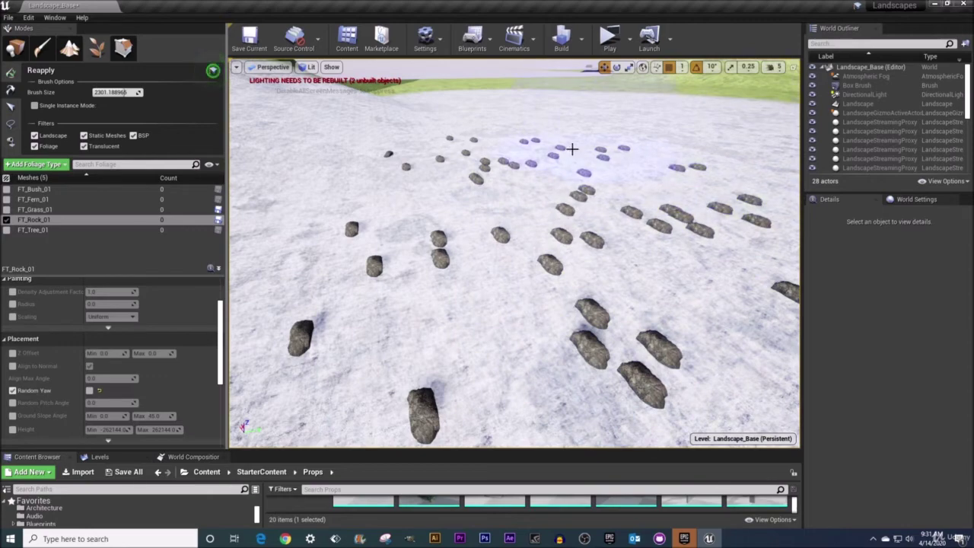
{"action": "mouse_move", "coordinate": [572, 149]}
{"action": "right_mouse_down"}
{"action": "mouse_move", "coordinate": [594, 169]}
{"action": "mouse_move", "coordinate": [614, 148]}
{"action": "mouse_move", "coordinate": [537, 148]}
{"action": "mouse_move", "coordinate": [601, 145]}
{"action": "mouse_move", "coordinate": [583, 147]}
{"action": "right_mouse_up"}
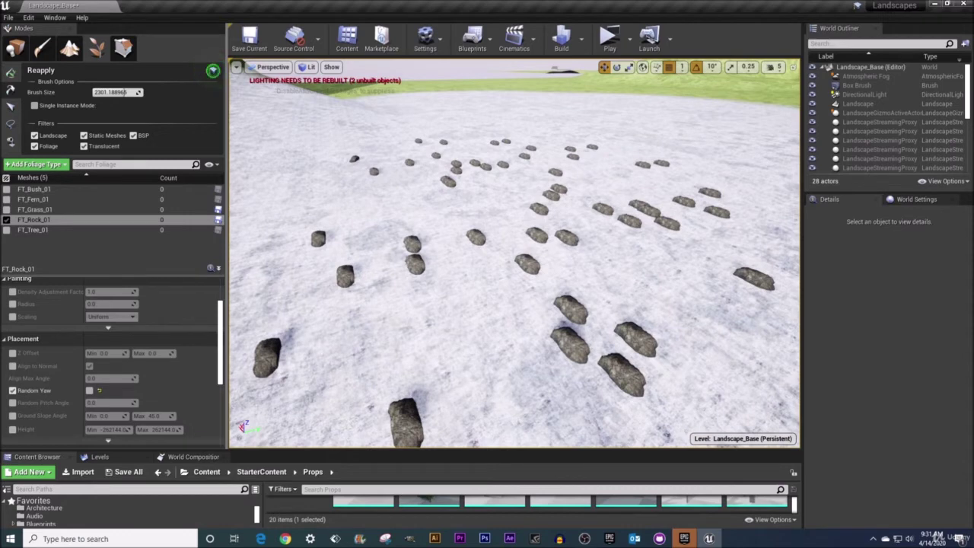
Step: Turn Random Yaw back on for FT_Rock_01 and reapply it across the scattered rocks
{"action": "left_click", "coordinate": [90, 390]}
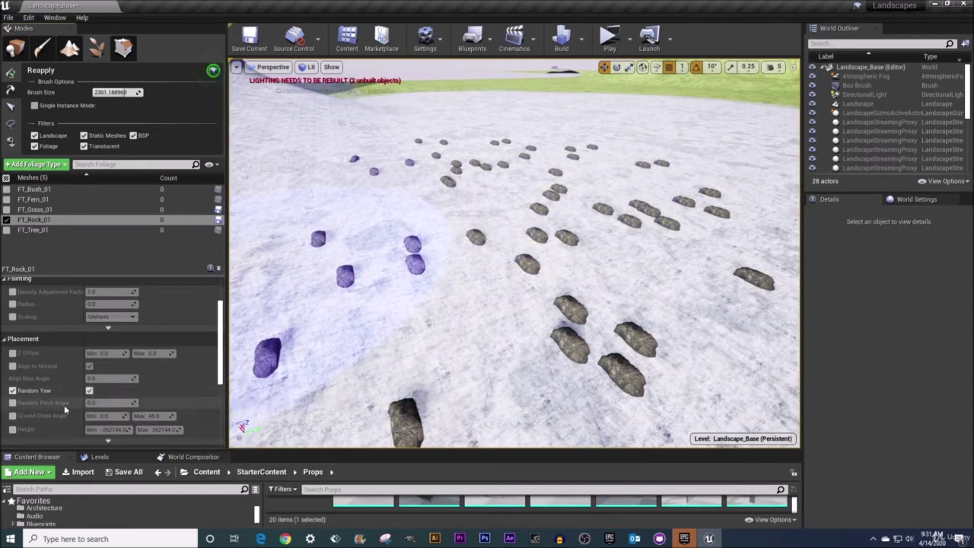
{"action": "left_click", "coordinate": [411, 304]}
{"action": "mouse_move", "coordinate": [410, 305]}
{"action": "left_mouse_down"}
{"action": "mouse_move", "coordinate": [408, 181]}
{"action": "mouse_move", "coordinate": [532, 146]}
{"action": "mouse_move", "coordinate": [628, 201]}
{"action": "mouse_move", "coordinate": [553, 294]}
{"action": "left_mouse_up"}
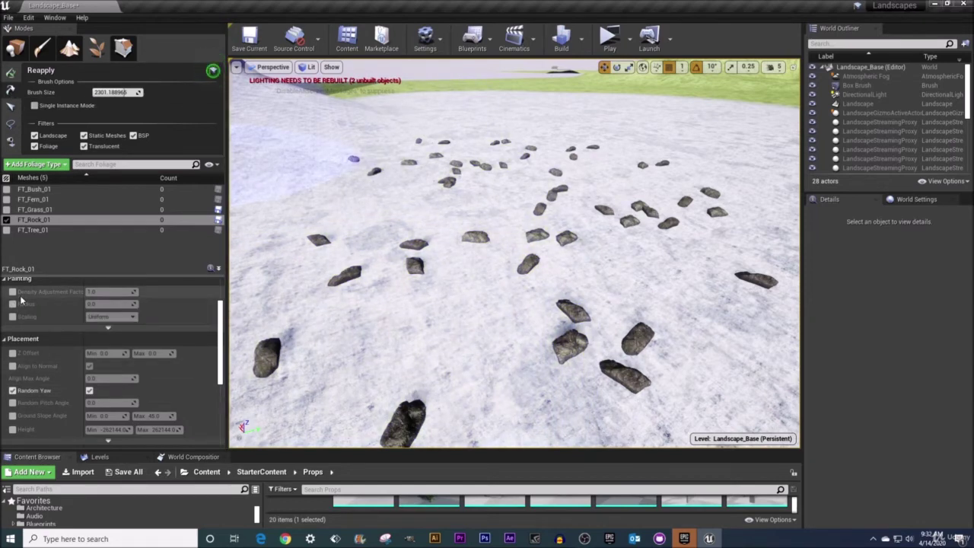
{"action": "scroll", "coordinate": [21, 298], "scroll_direction": "down", "scroll_amount": 2}
{"action": "scroll", "coordinate": [21, 299], "scroll_direction": "down", "scroll_amount": 6}
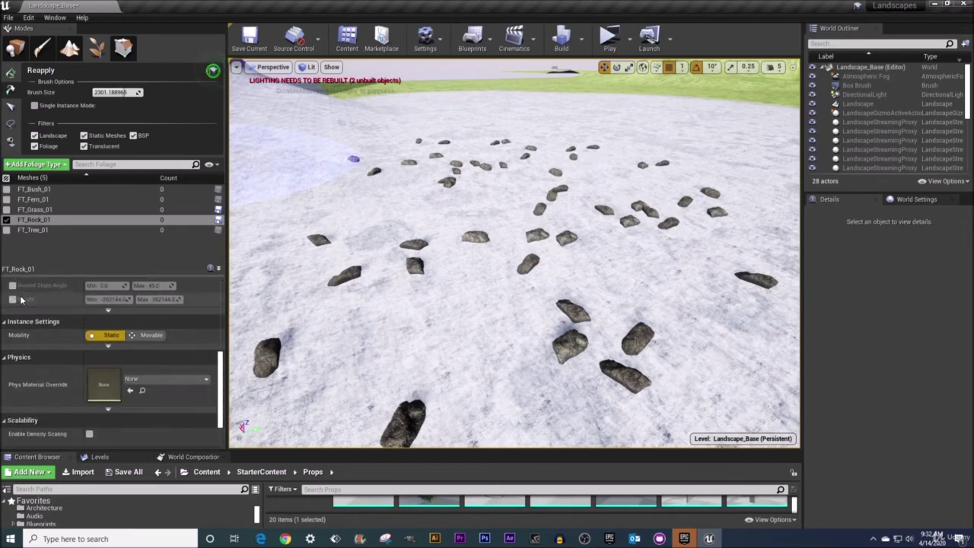
{"action": "scroll", "coordinate": [23, 300], "scroll_direction": "up", "scroll_amount": 8}
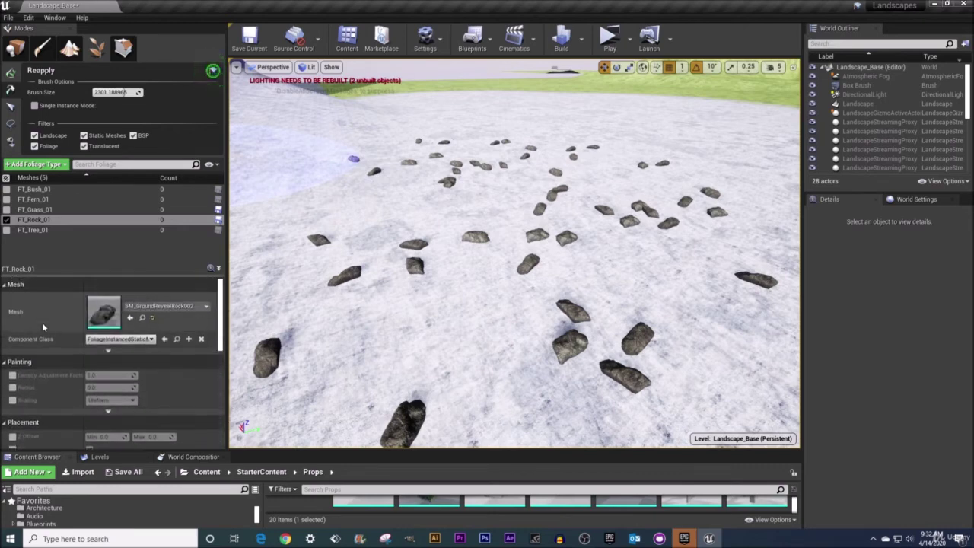